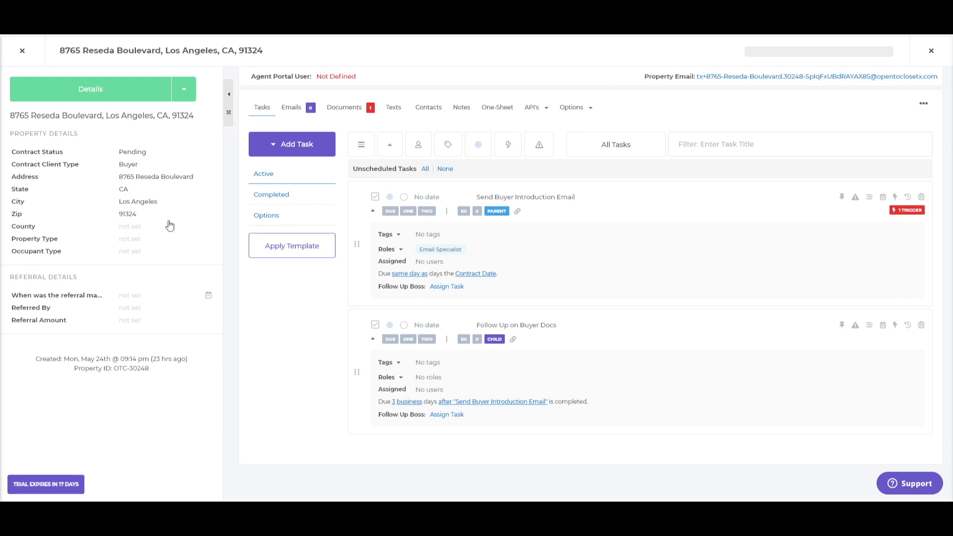
Close the property window and open the Field Editor from the hammer menu.
left_click(22, 50)
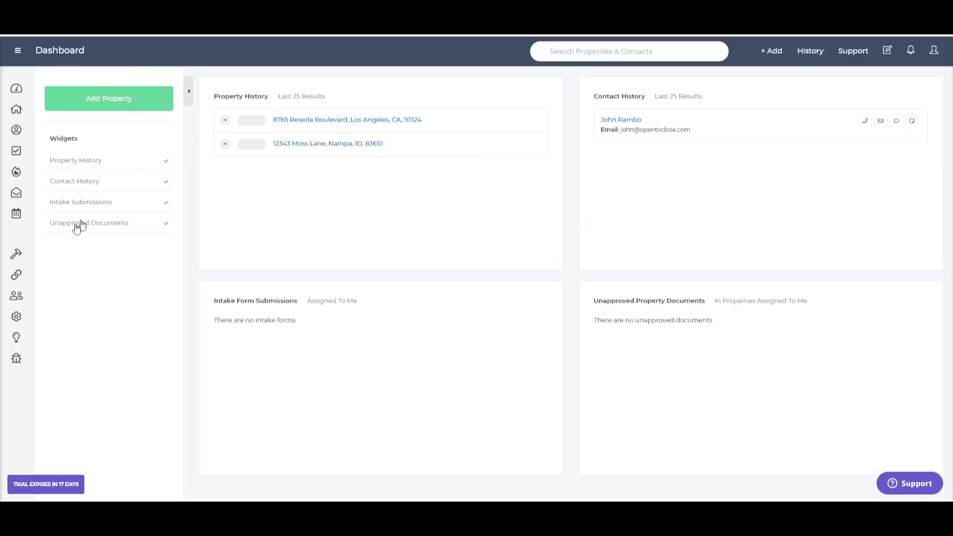
mouse_move(22, 254)
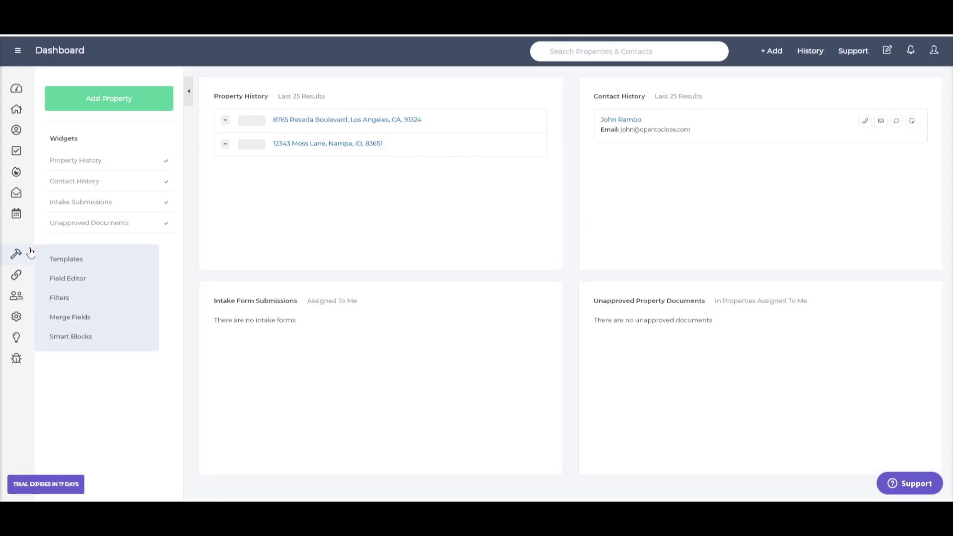
left_click(78, 281)
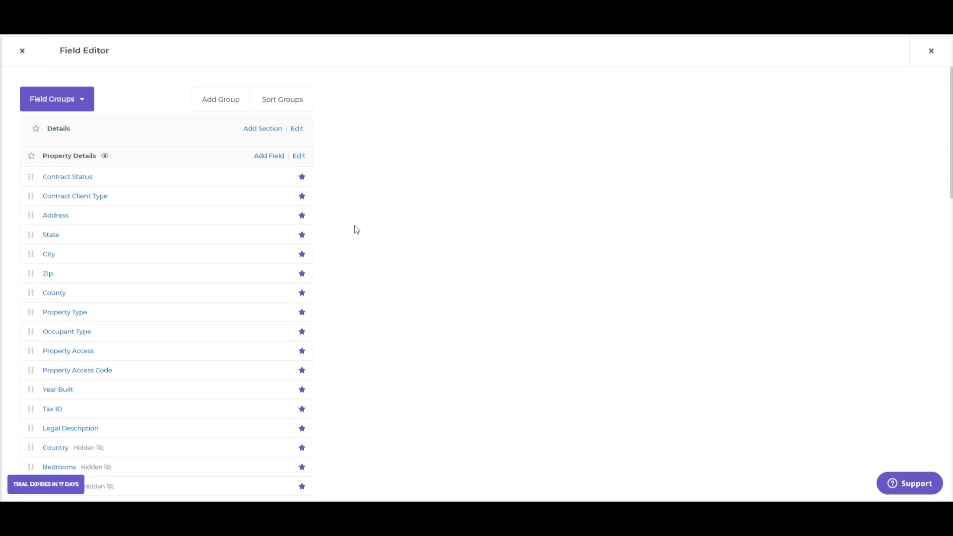
Look over the Field Groups list without switching, and scroll through the Property Details fields.
left_click(81, 99)
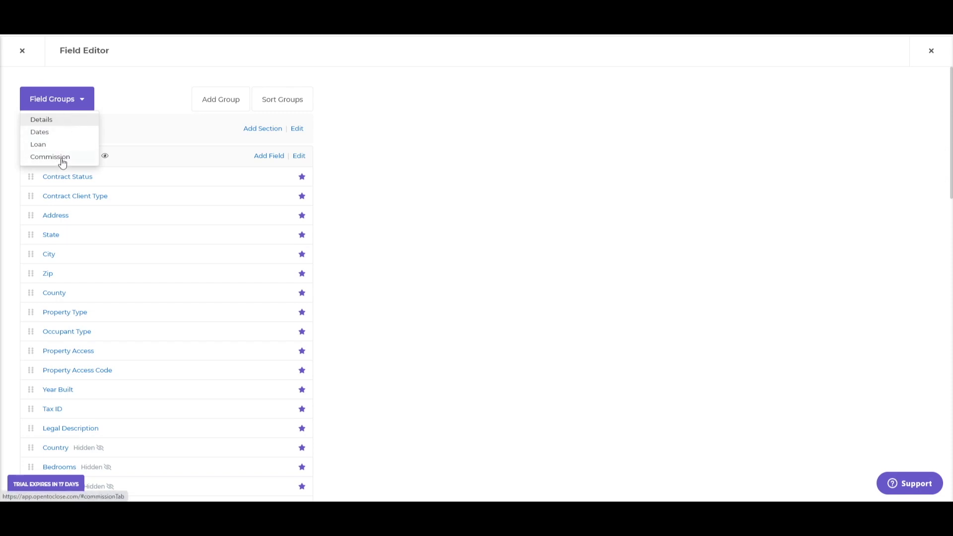
left_click(55, 167)
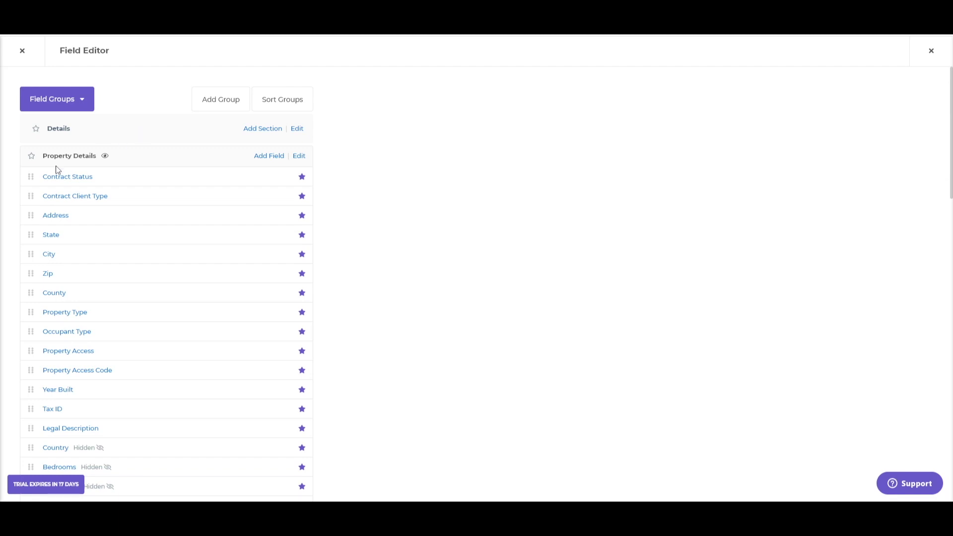
scroll(174, 201, "down", 1)
scroll(174, 201, "down", 10)
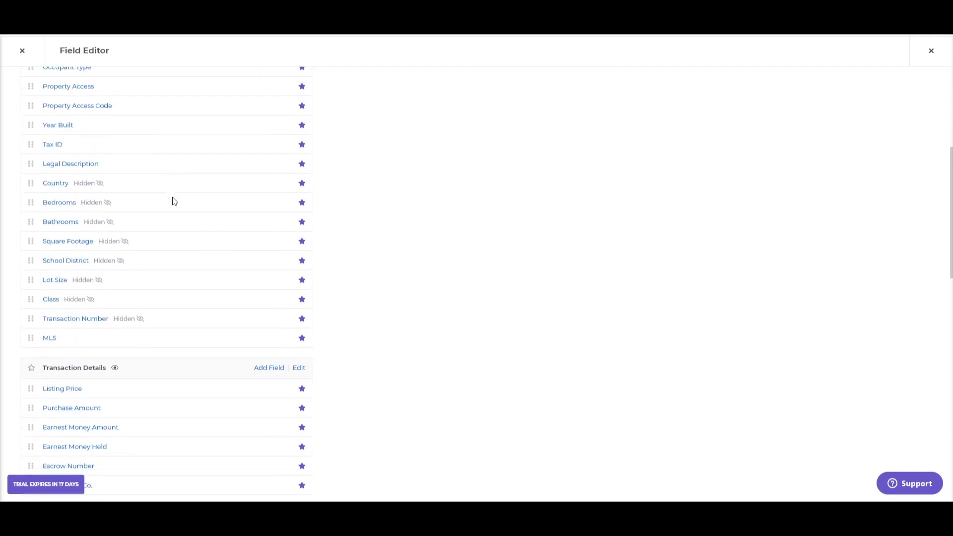
scroll(174, 201, "down", 8)
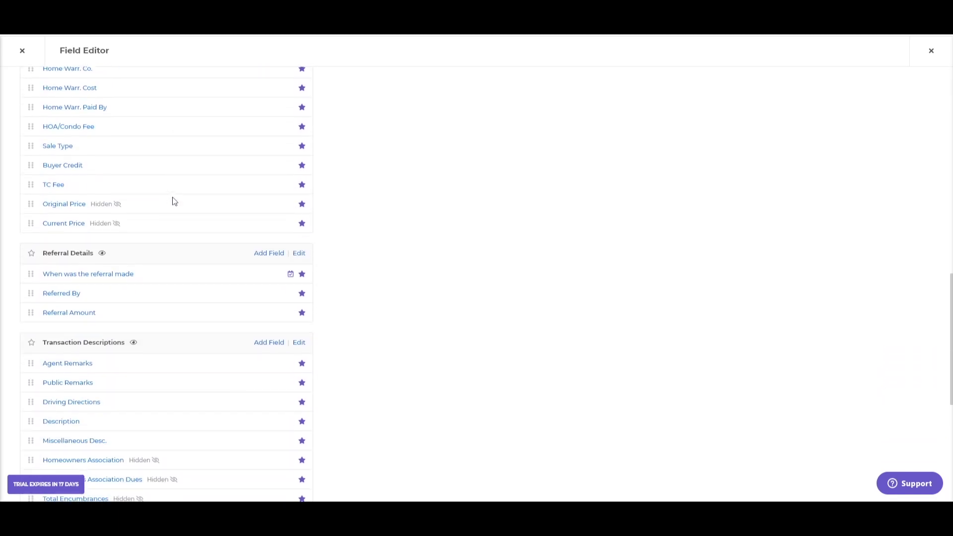
scroll(174, 201, "up", 5)
scroll(174, 200, "up", 12)
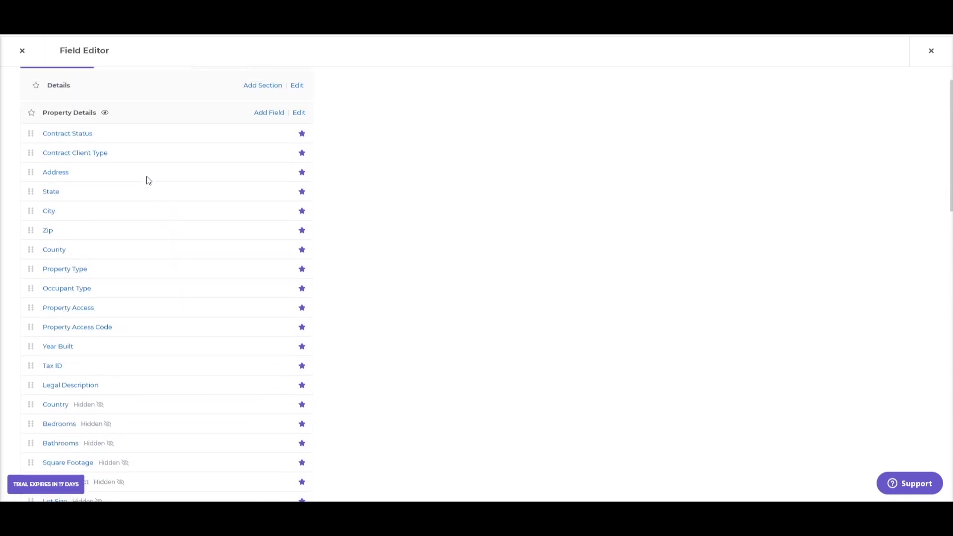
Switch through the Dates and Loan field groups, then return to Details.
left_click(79, 105)
left_click(74, 131)
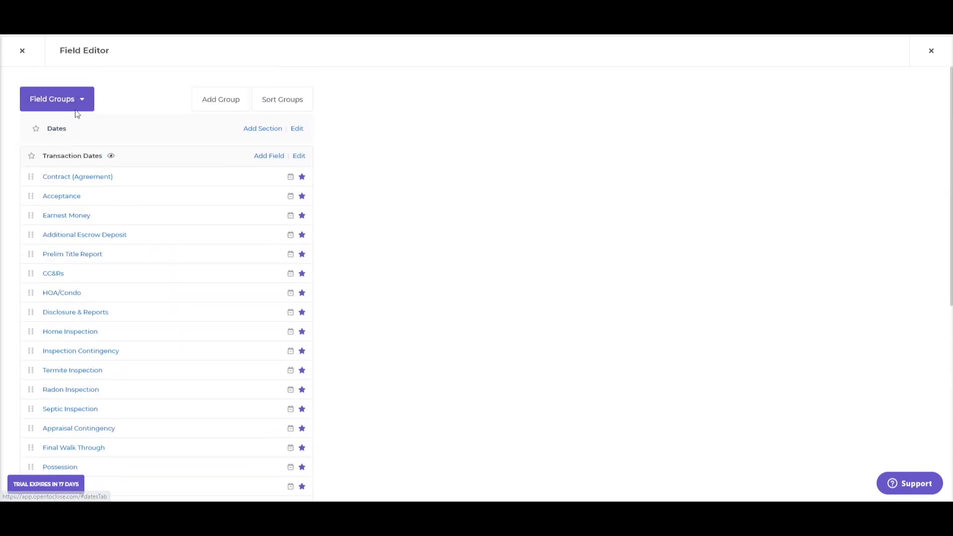
left_click(74, 101)
left_click(52, 144)
left_click(82, 99)
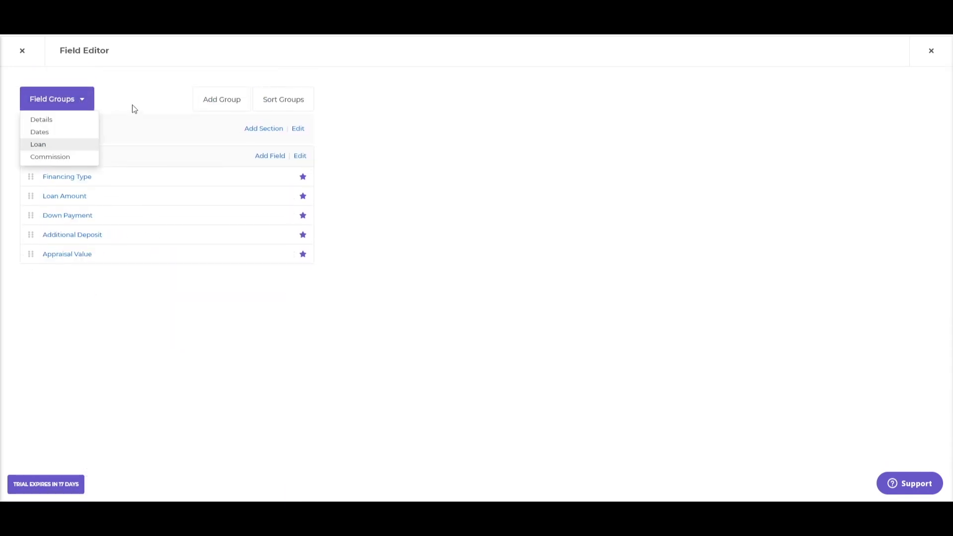
left_click(67, 121)
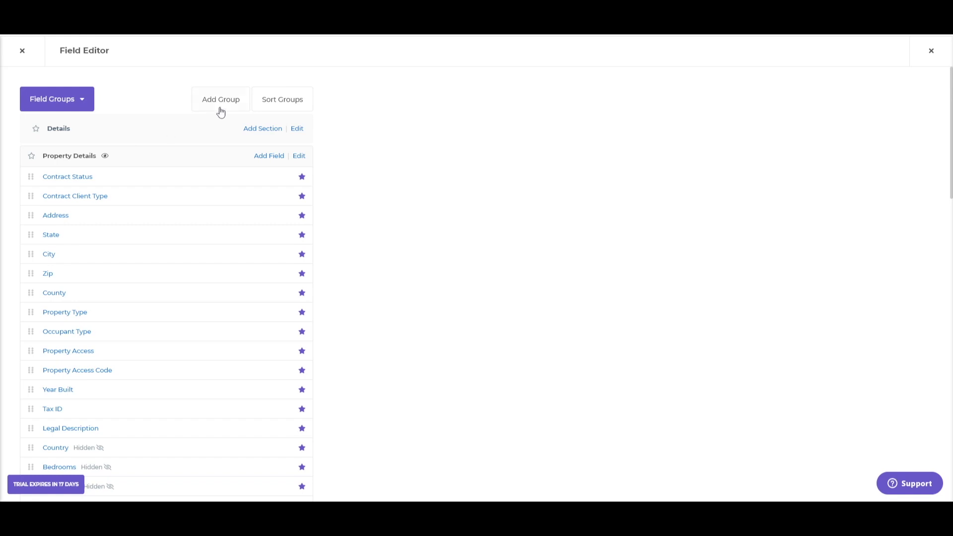
left_click(81, 99)
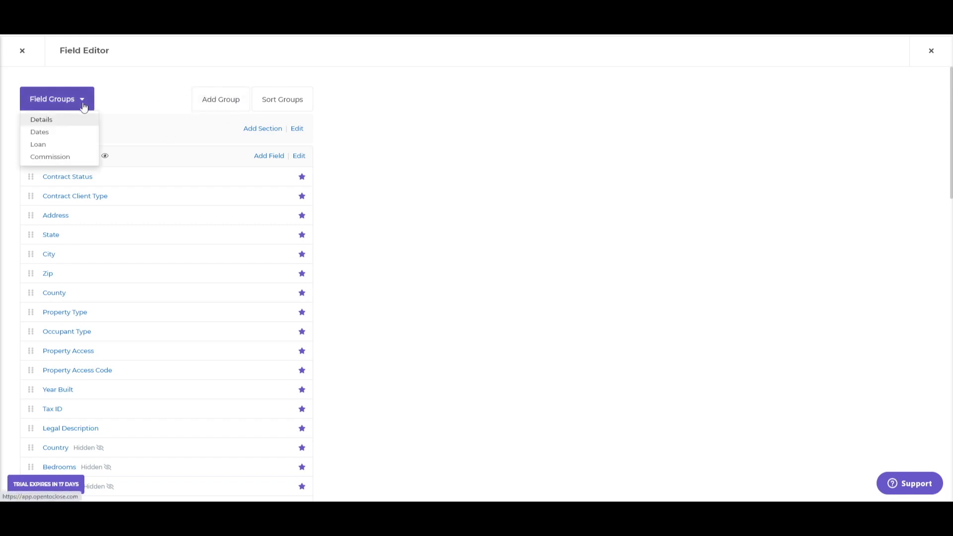
left_click(78, 122)
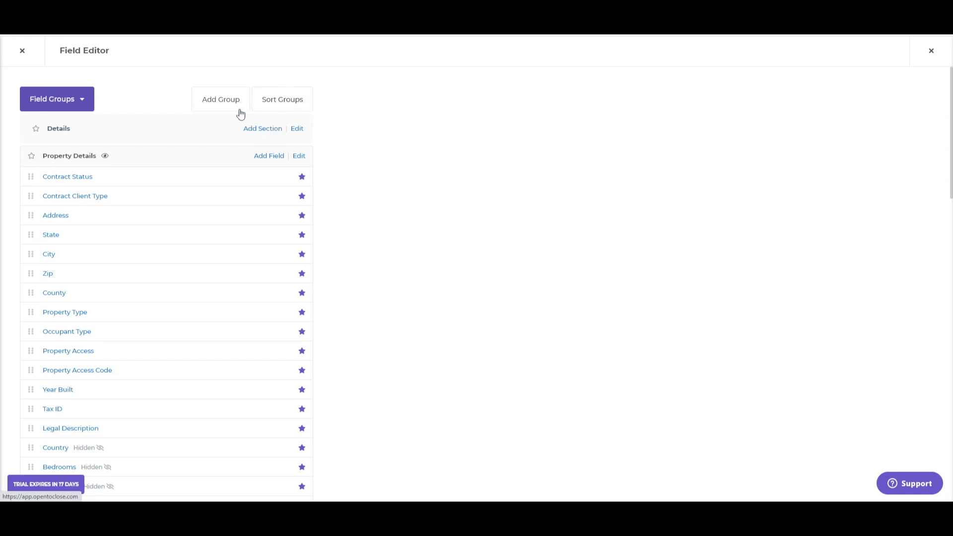
left_click(68, 98)
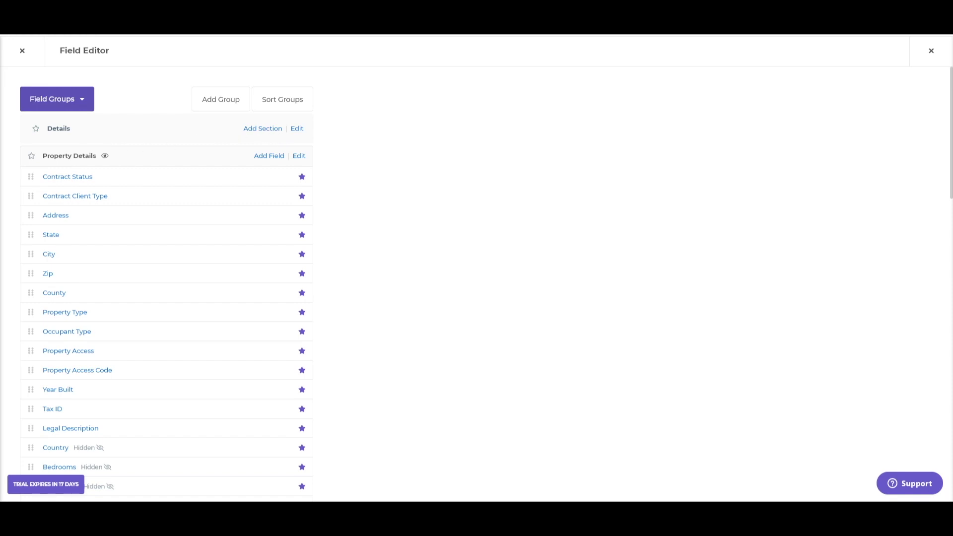
left_click(68, 102)
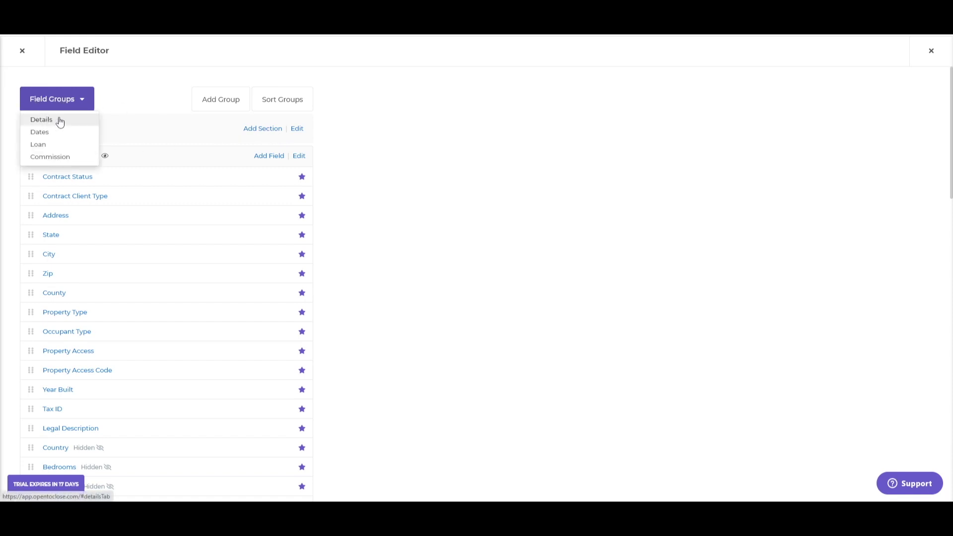
left_click(63, 124)
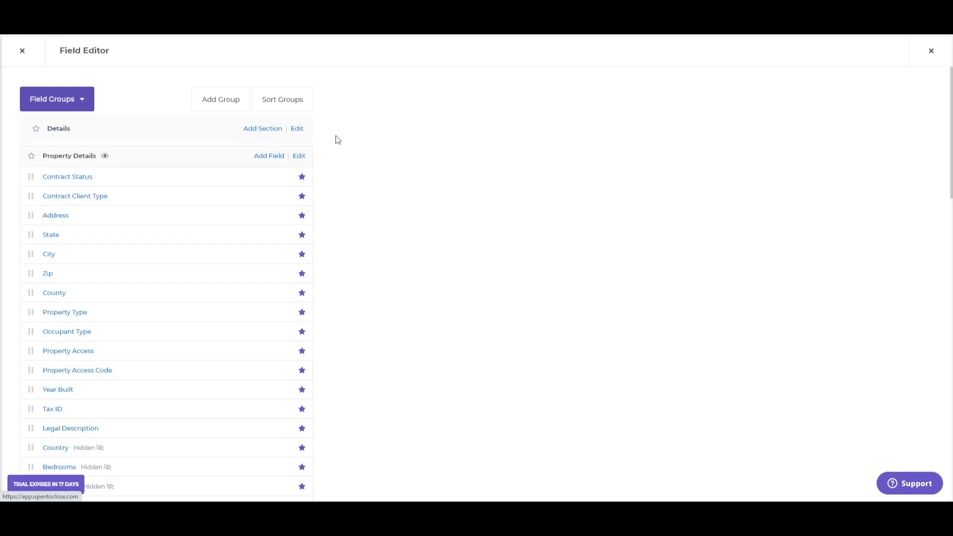
scroll(334, 141, "down", 2)
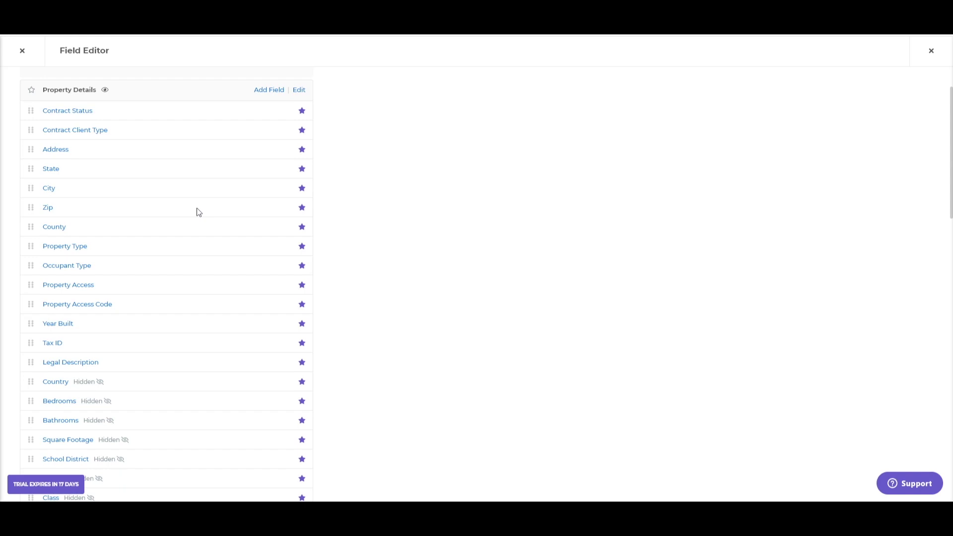
left_click(77, 131)
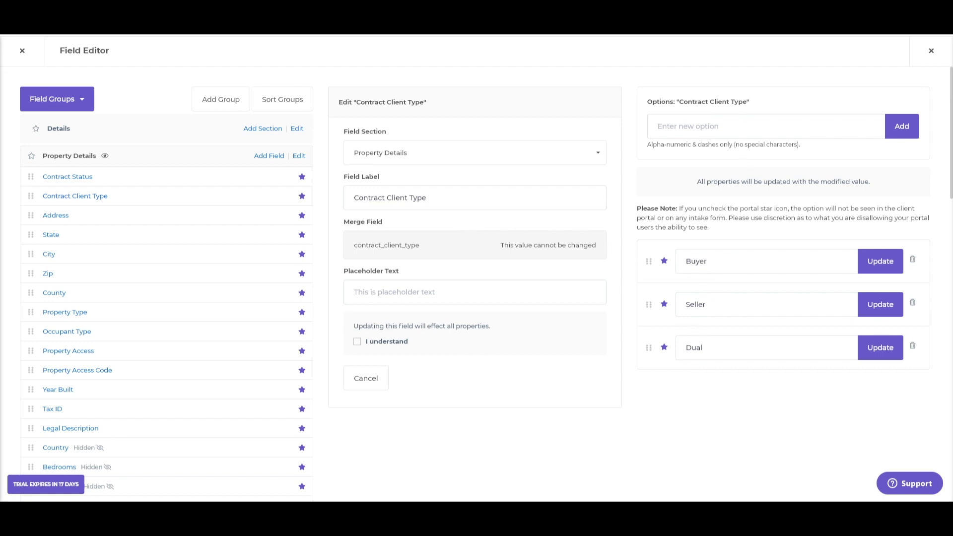
Try Contract Client Type's new-option entry, then start a new field under Referral Details.
left_click(878, 126)
left_click(893, 183)
scroll(340, 266, "down", 10)
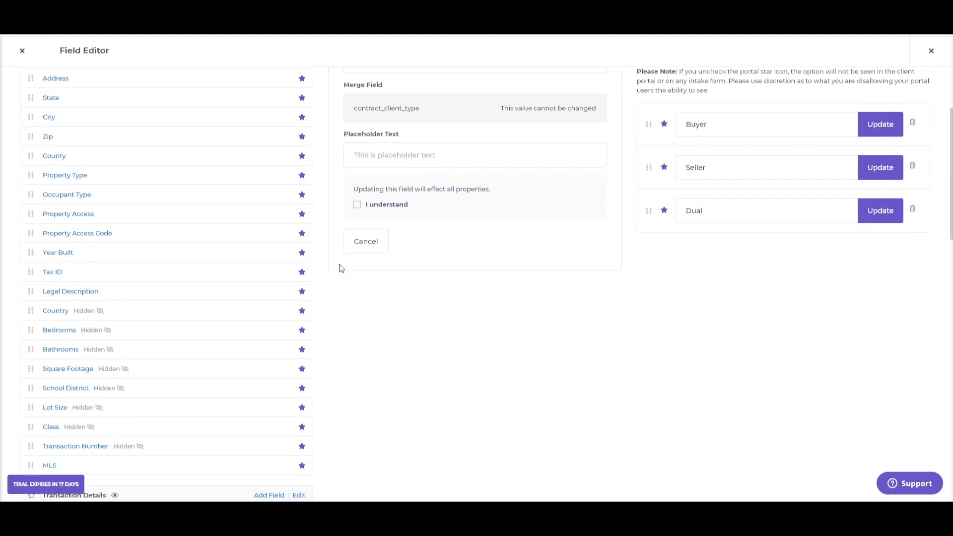
scroll(340, 268, "down", 7)
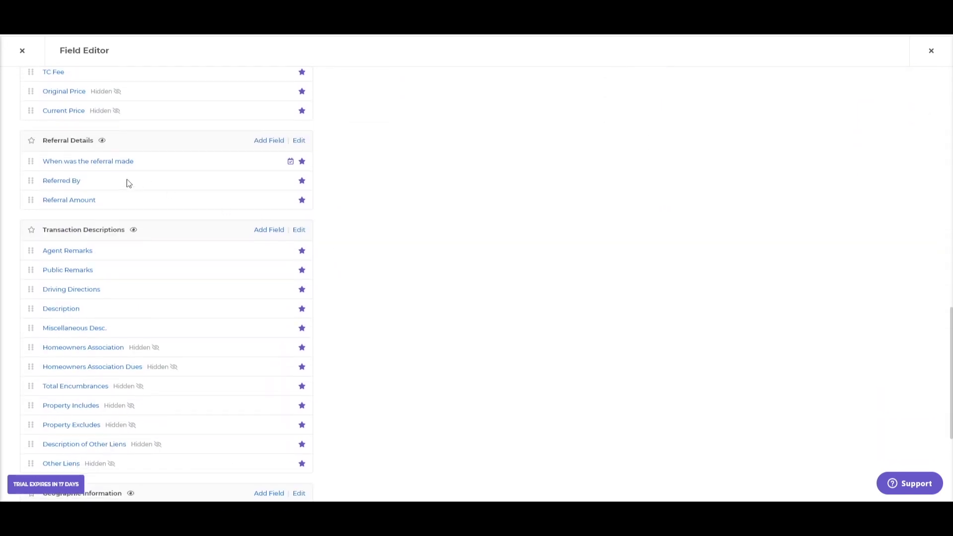
scroll(78, 217, "up", 1)
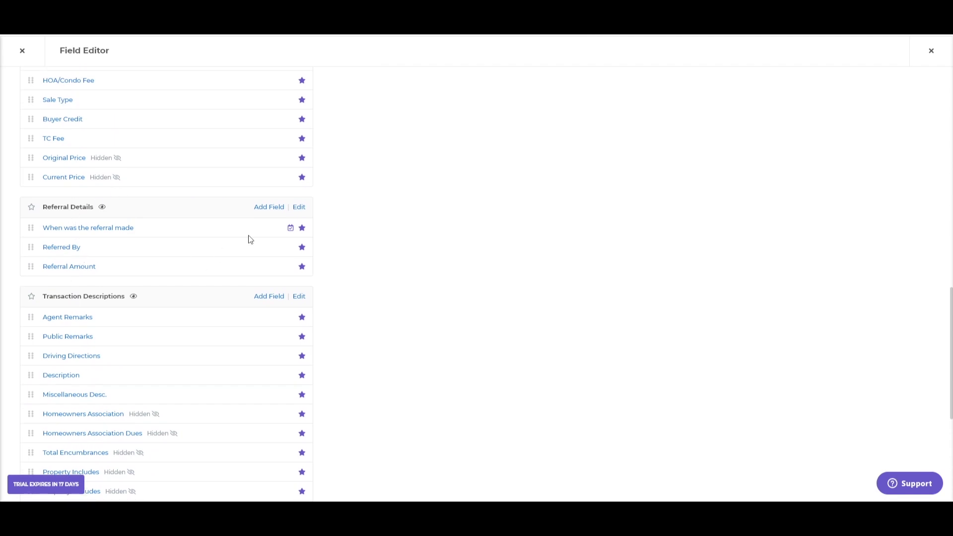
left_click(274, 211)
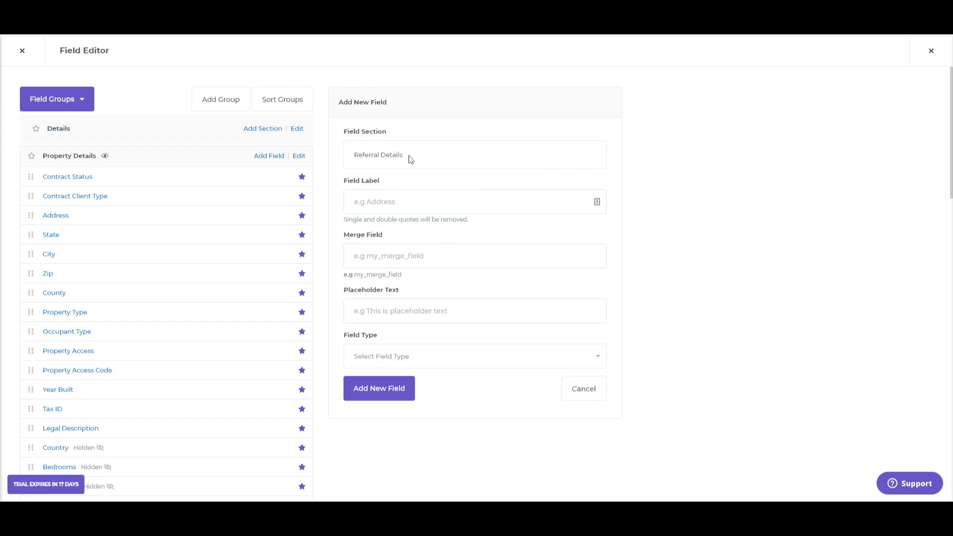
Label the new field 'Referral Test Field', replacing the misspelled 'Referal' entry.
left_click(354, 202)
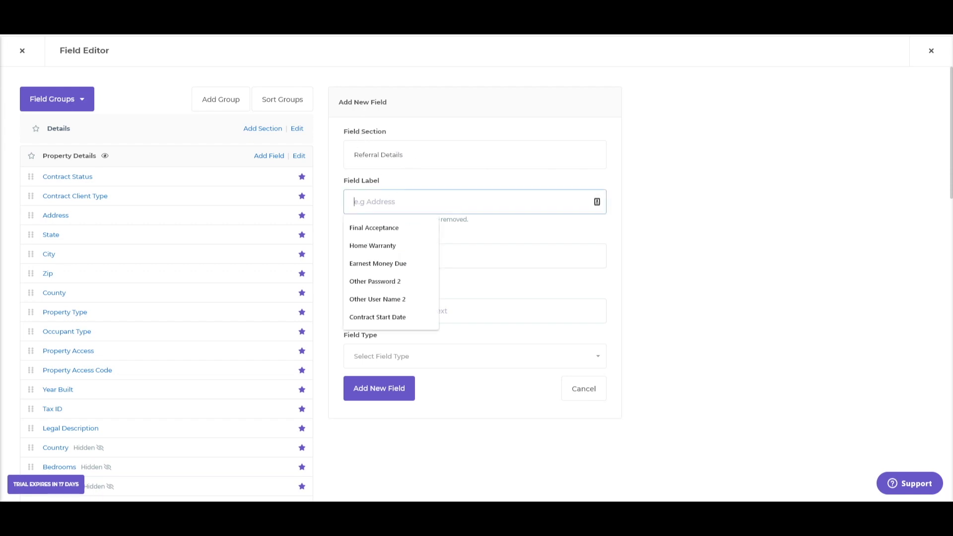
left_click(507, 227)
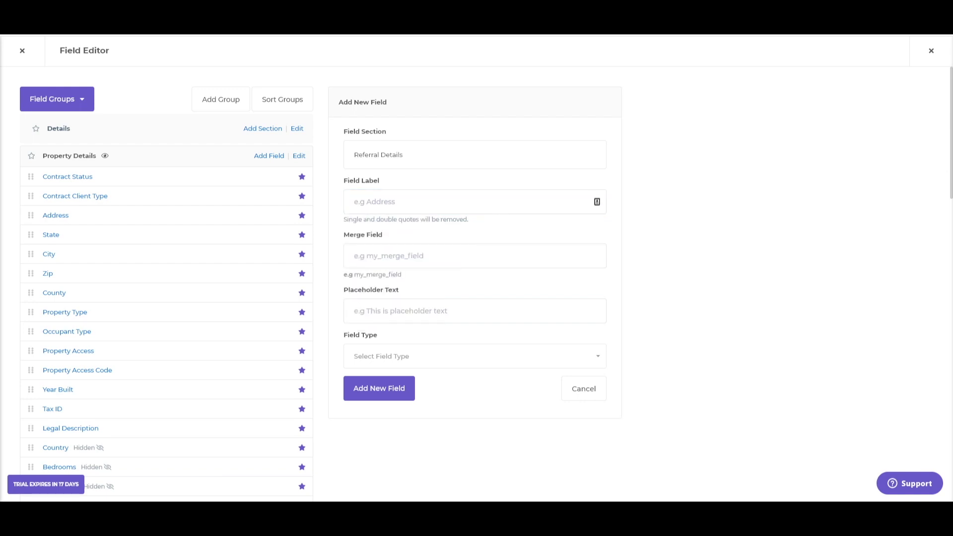
left_click(354, 202)
type("Refer")
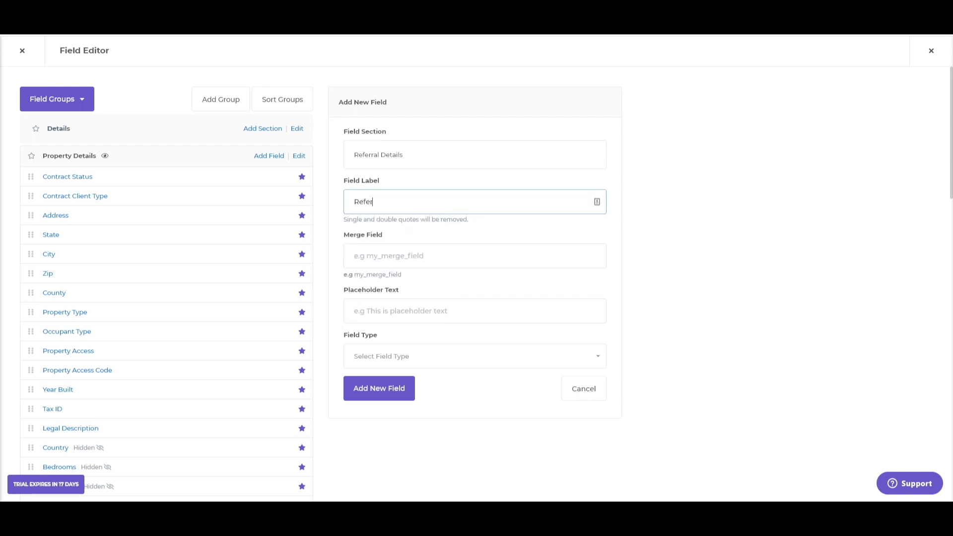
type("al")
key("ctrl+a")
type("Referral Test Field")
left_click_drag(418, 201, 341, 199)
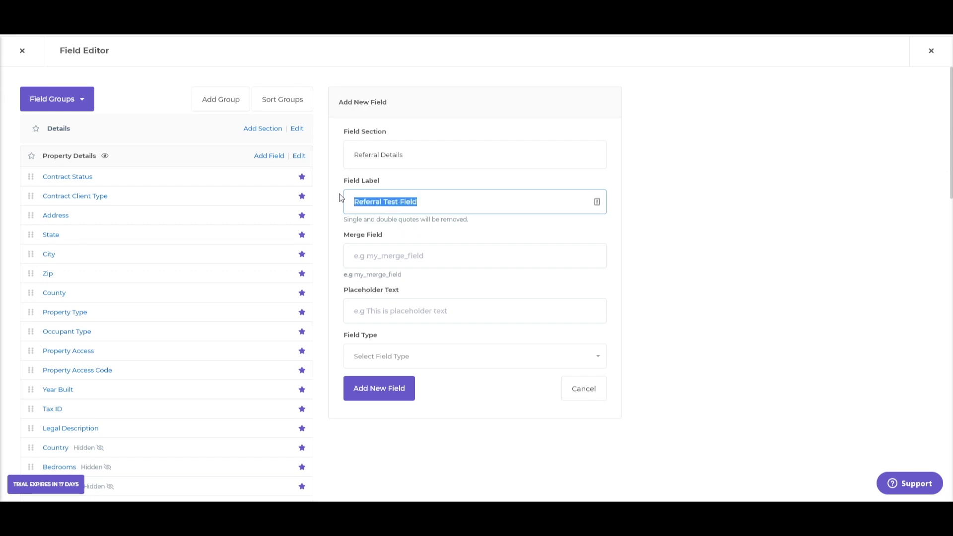
Set the merge field to referral_test_field and leave Placeholder Text empty.
left_click(401, 251)
type("referral_test_field")
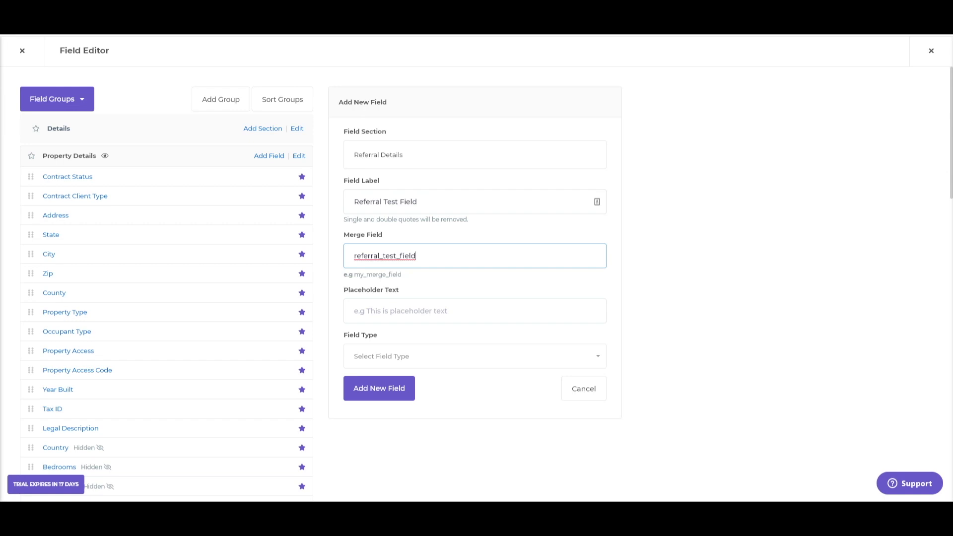
left_click(397, 311)
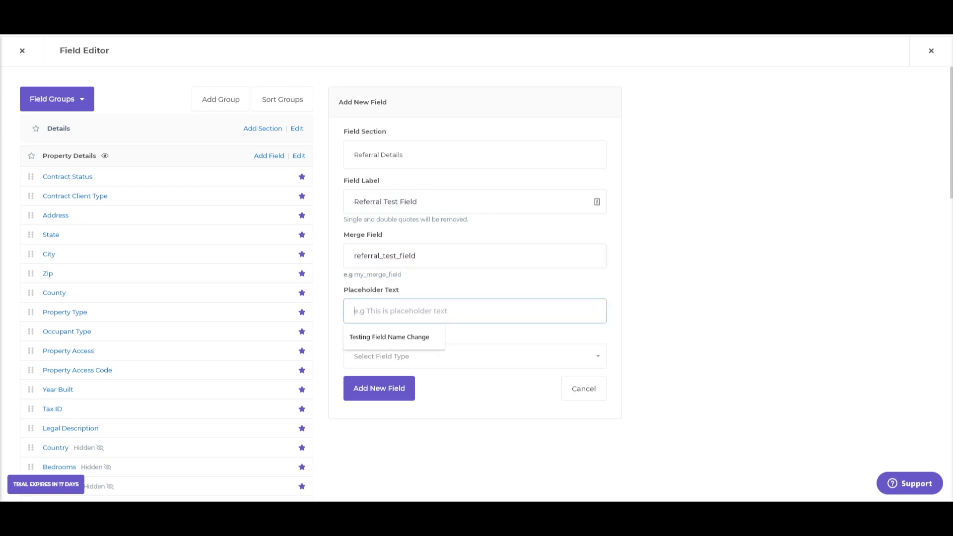
left_click(447, 297)
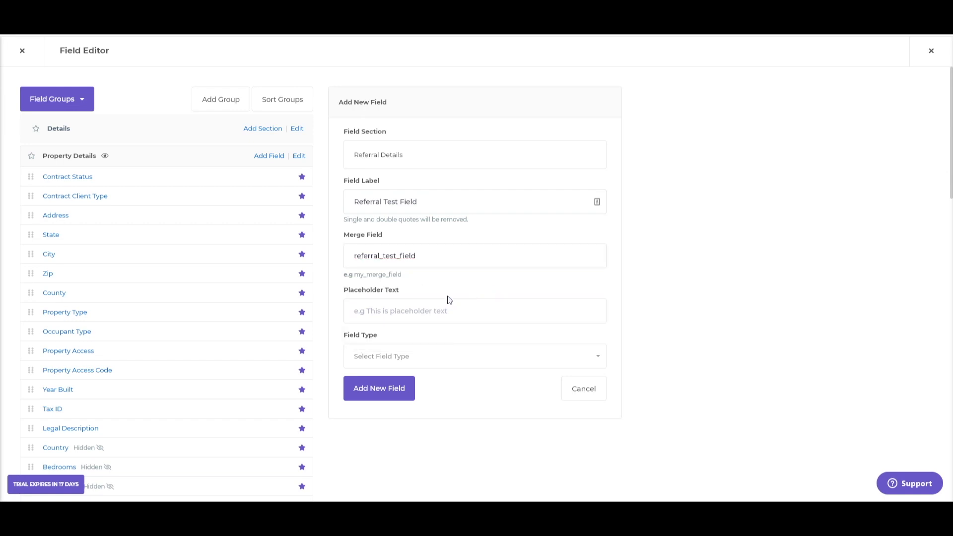
Make the field type Choice with Can Select Multiple Options set to No, and add the field.
left_click(390, 355)
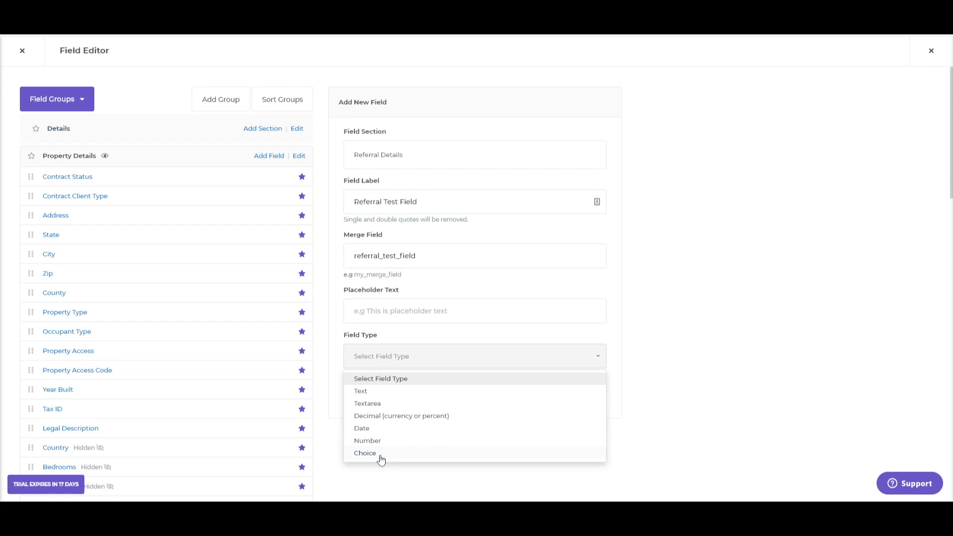
left_click(414, 356)
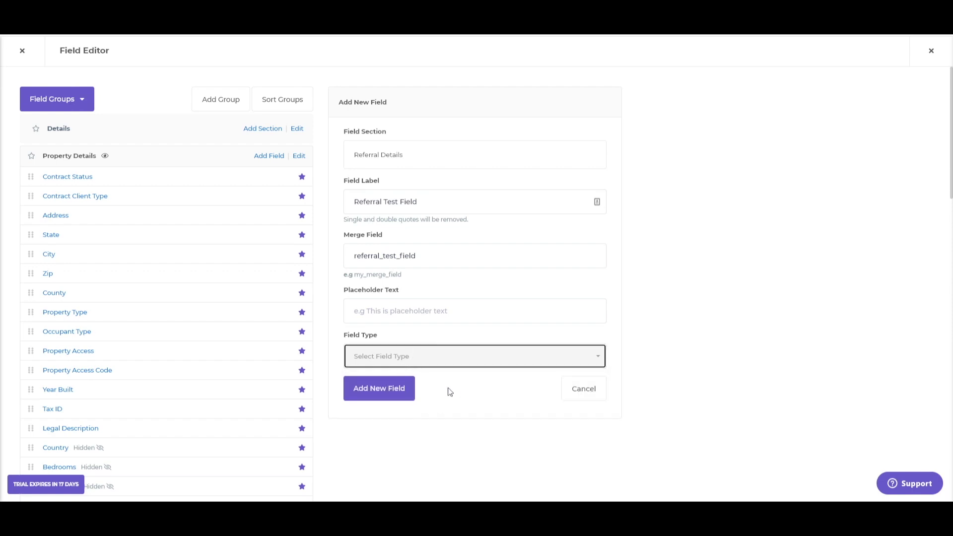
left_click(392, 356)
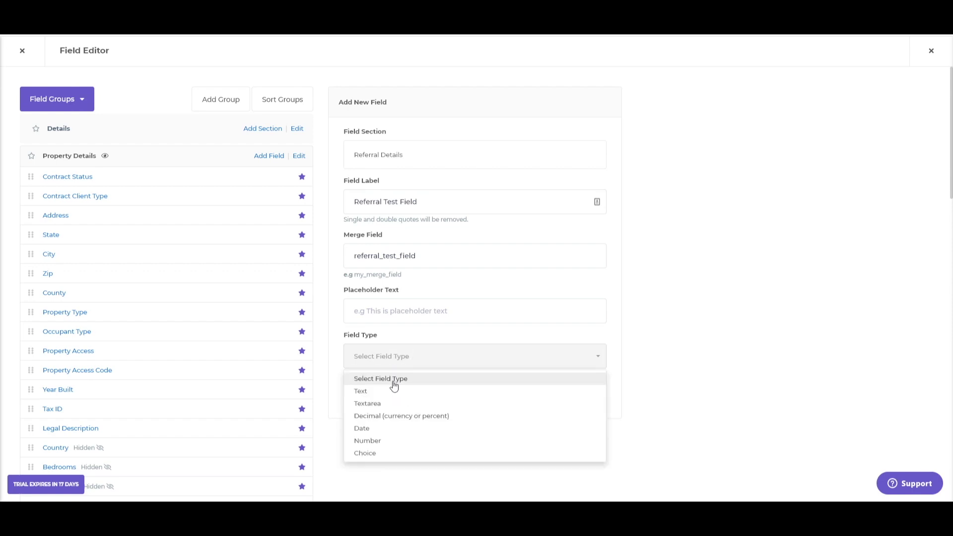
left_click(375, 454)
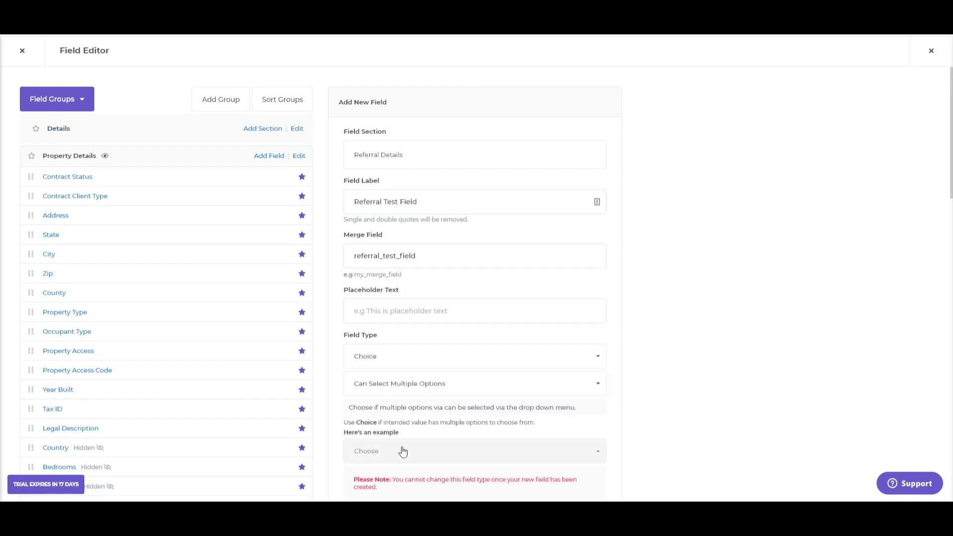
left_click(407, 394)
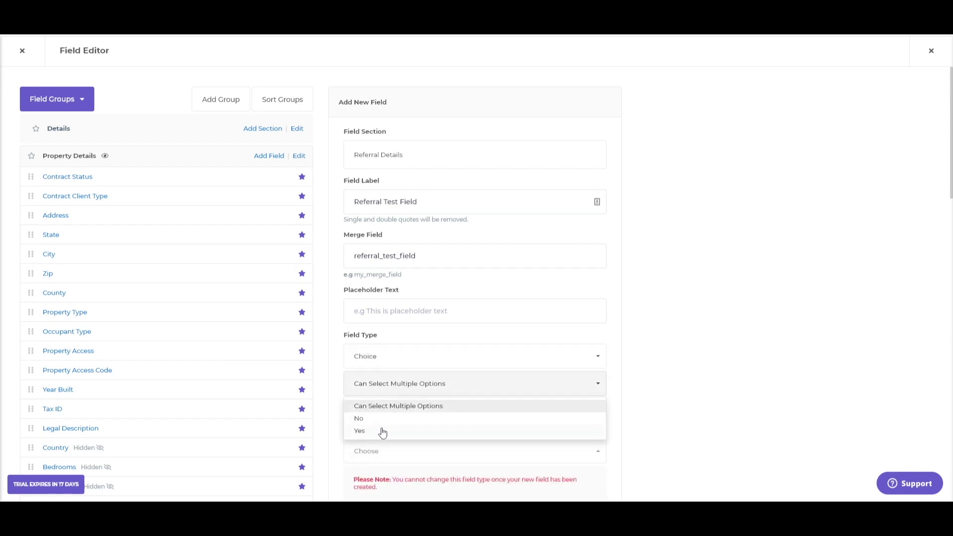
left_click(362, 418)
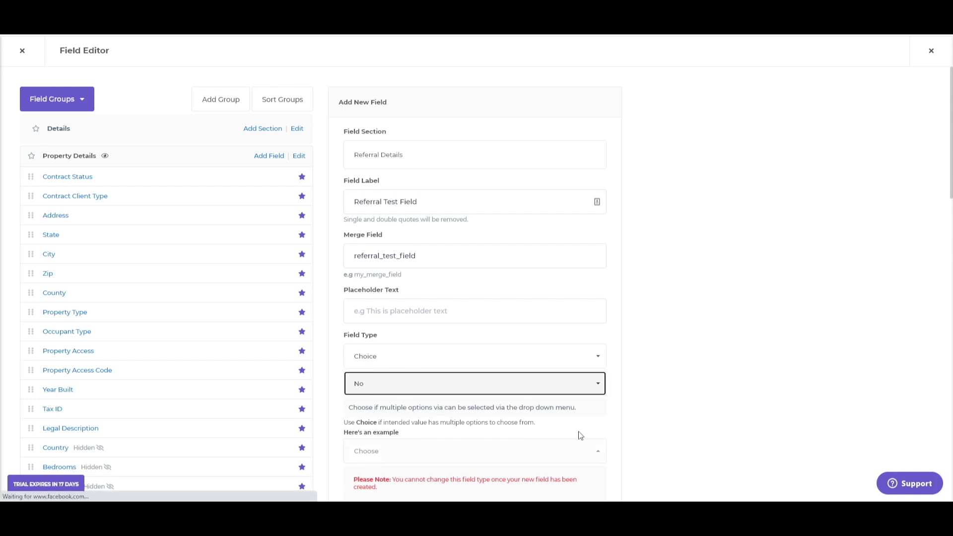
scroll(461, 362, "down", 3)
left_click(422, 323)
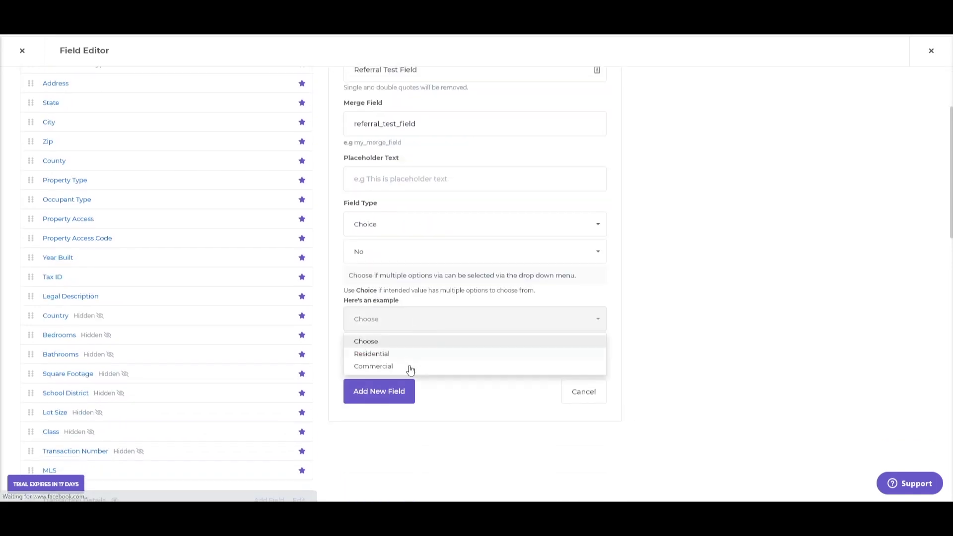
left_click(410, 326)
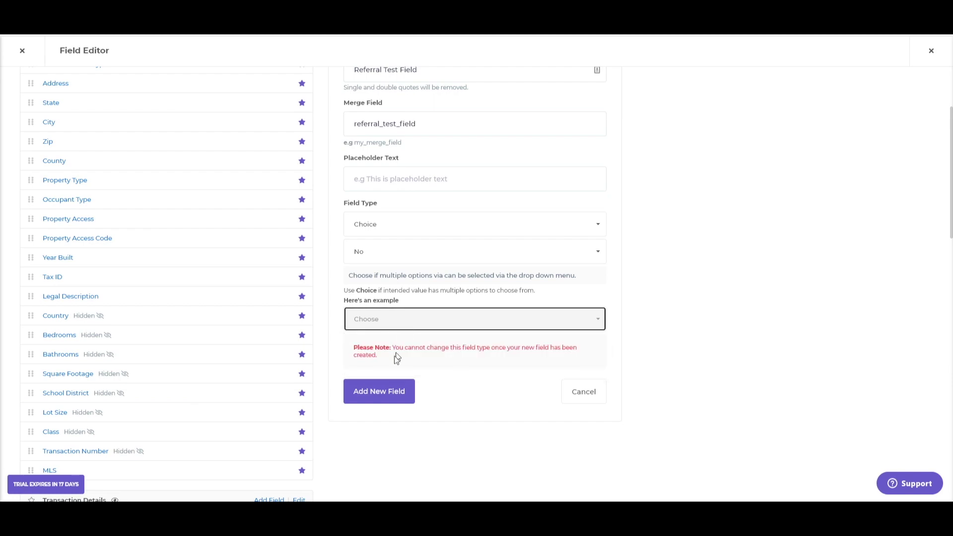
left_click(392, 394)
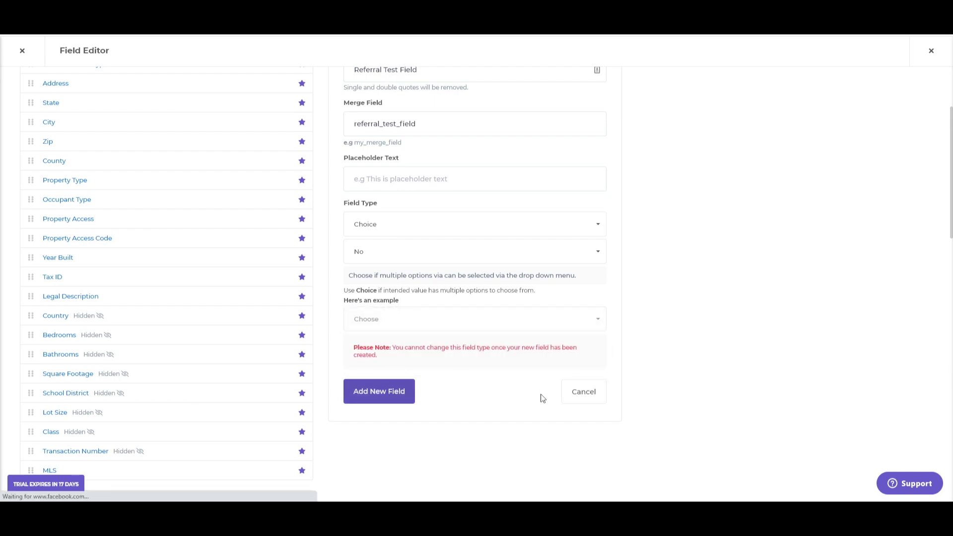
Add the options Yes, No and Maybe to Referral Test Field, then close the Field Editor.
scroll(431, 407, "down", 5)
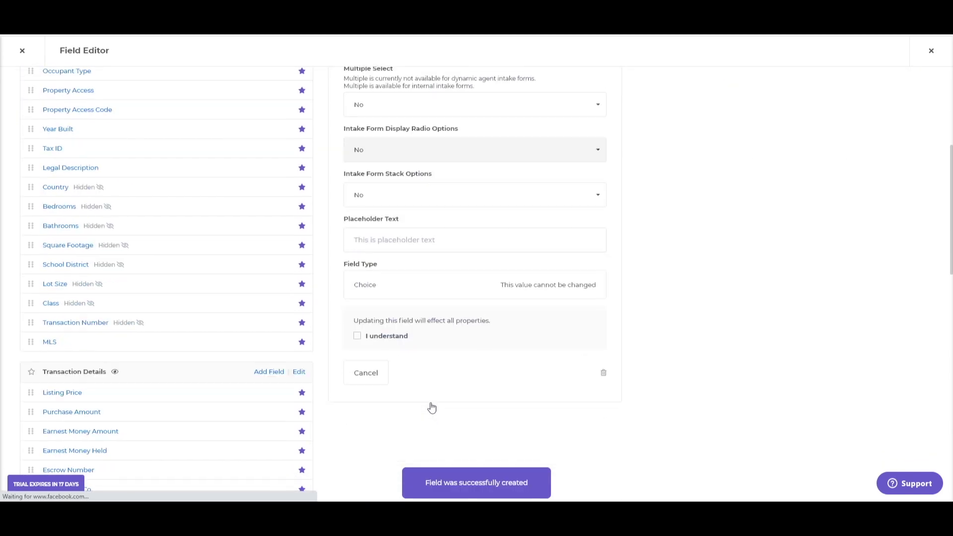
scroll(431, 405, "up", 5)
left_click(721, 128)
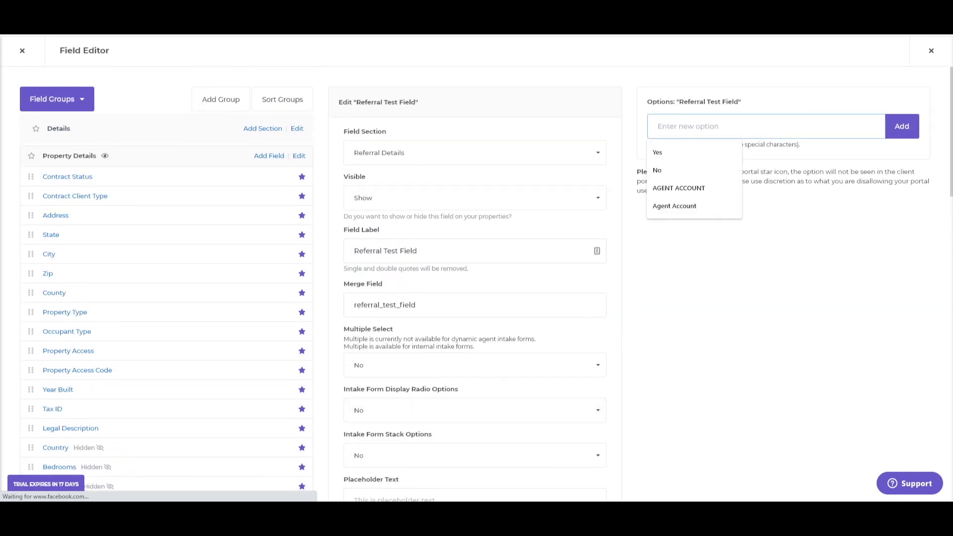
type("Yes")
left_click(900, 126)
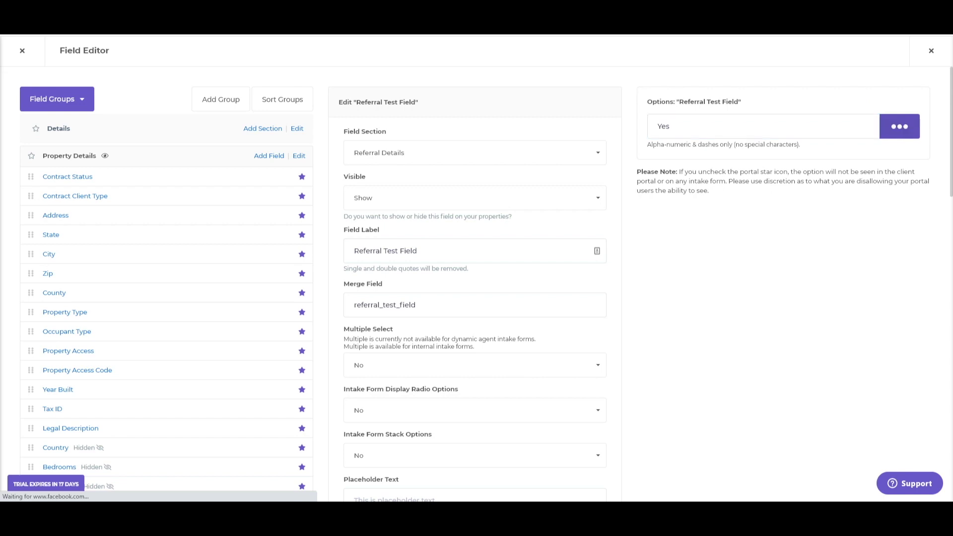
type("No")
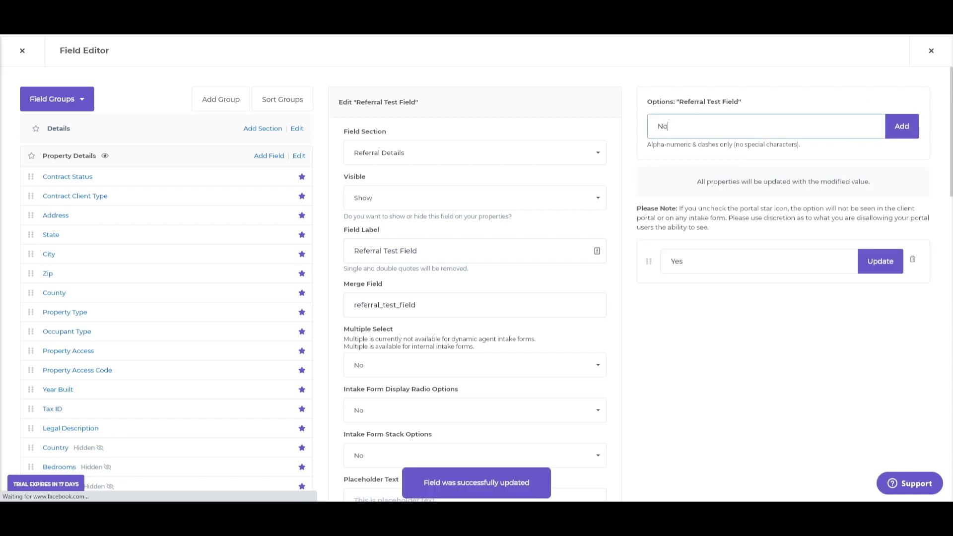
left_click(901, 126)
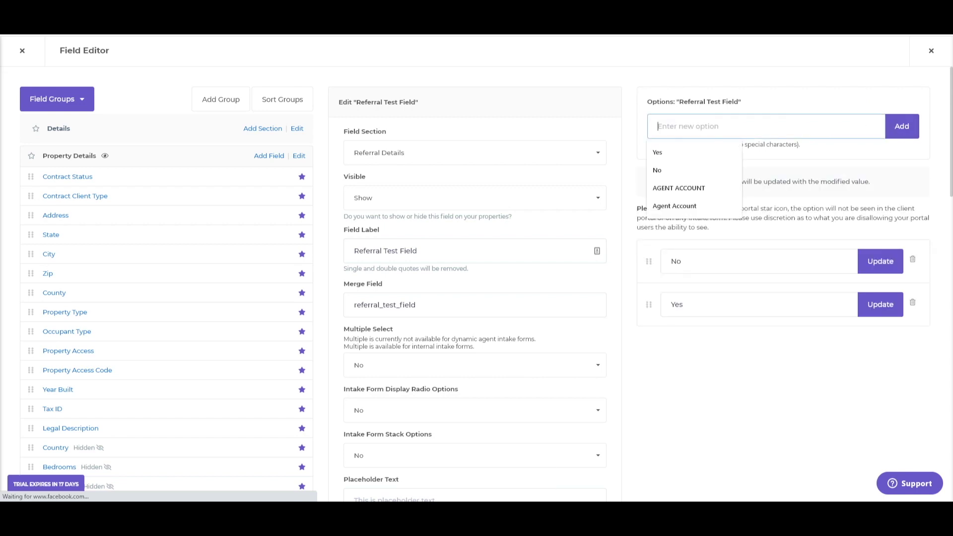
type("Maybe")
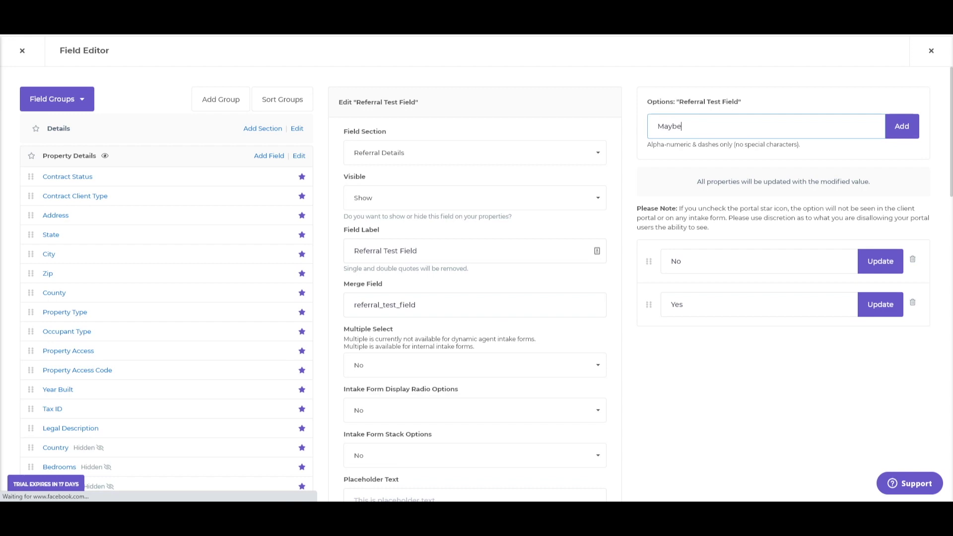
left_click(902, 126)
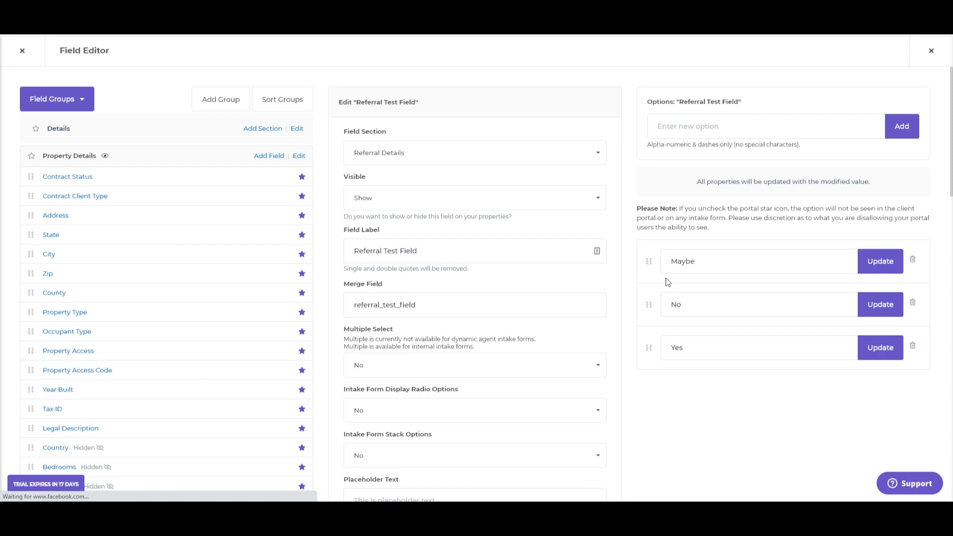
scroll(707, 246, "down", 1)
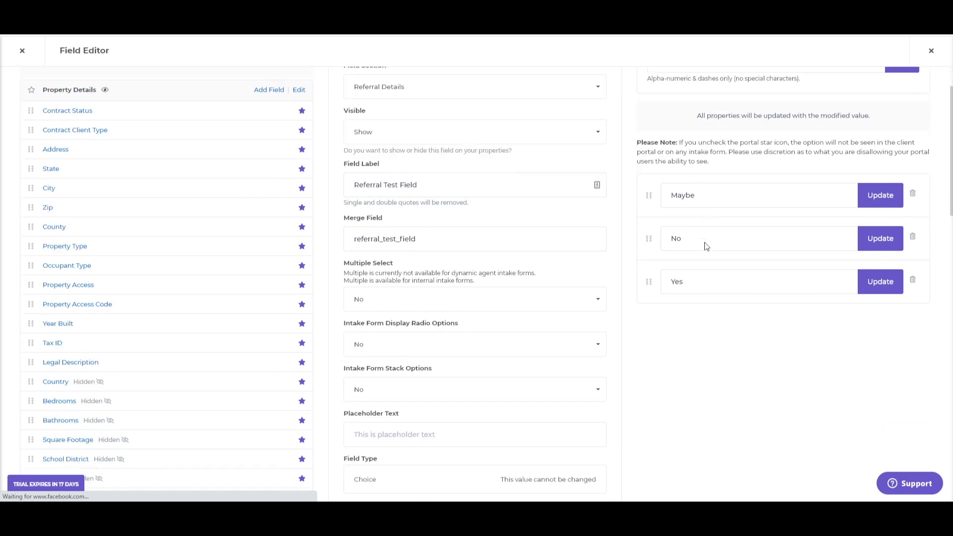
key("Escape")
left_click(18, 50)
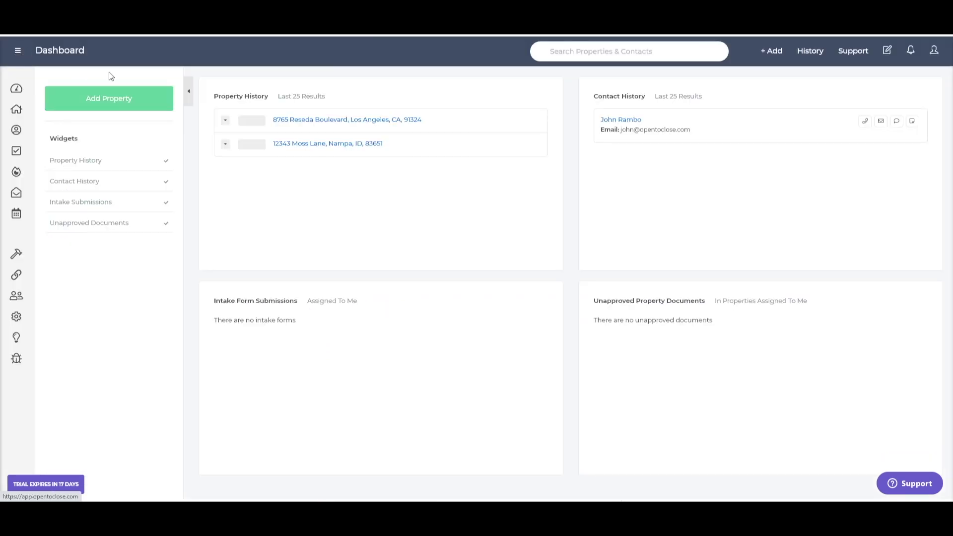
left_click(334, 120)
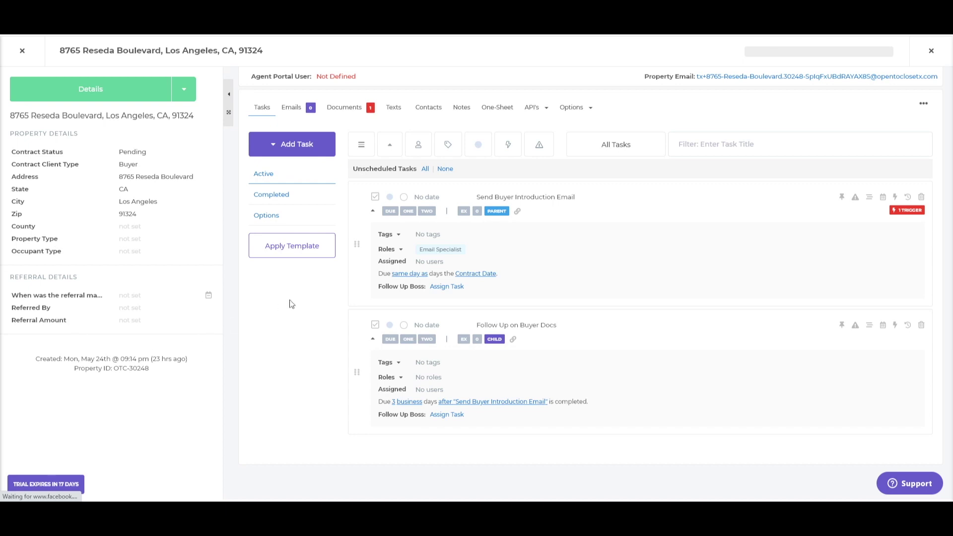
left_click(188, 92)
In Manage Fields, tick Referral Test Field under Referral Details and apply the update.
left_click(159, 111)
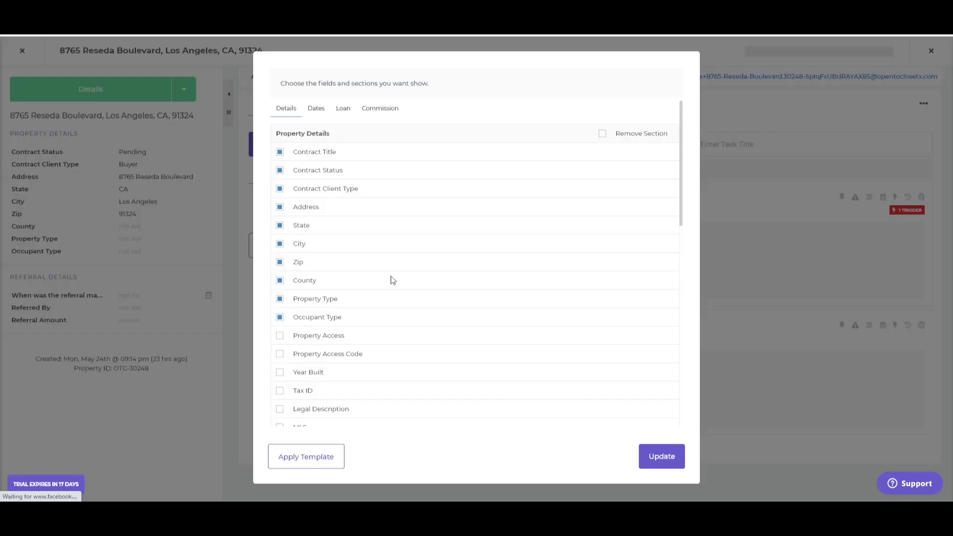
scroll(391, 280, "down", 10)
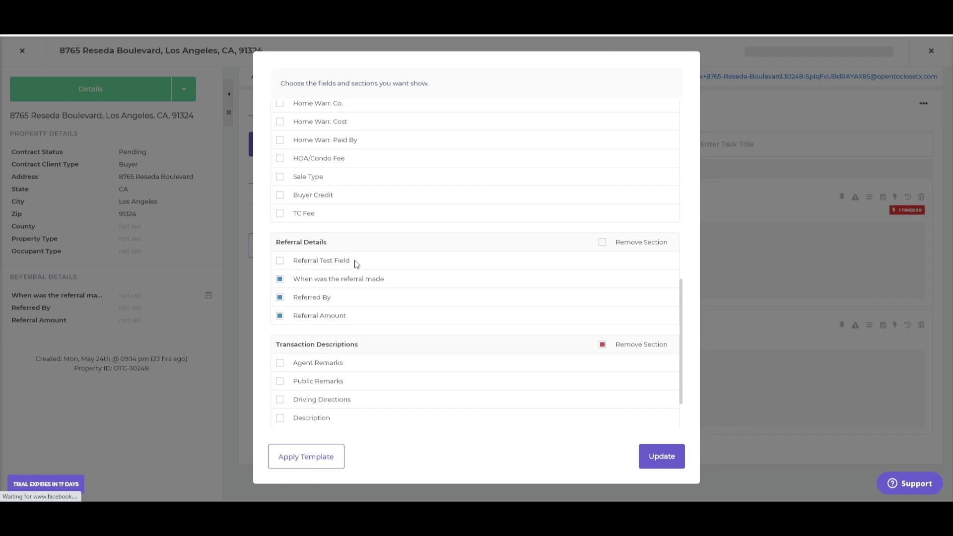
left_click(280, 260)
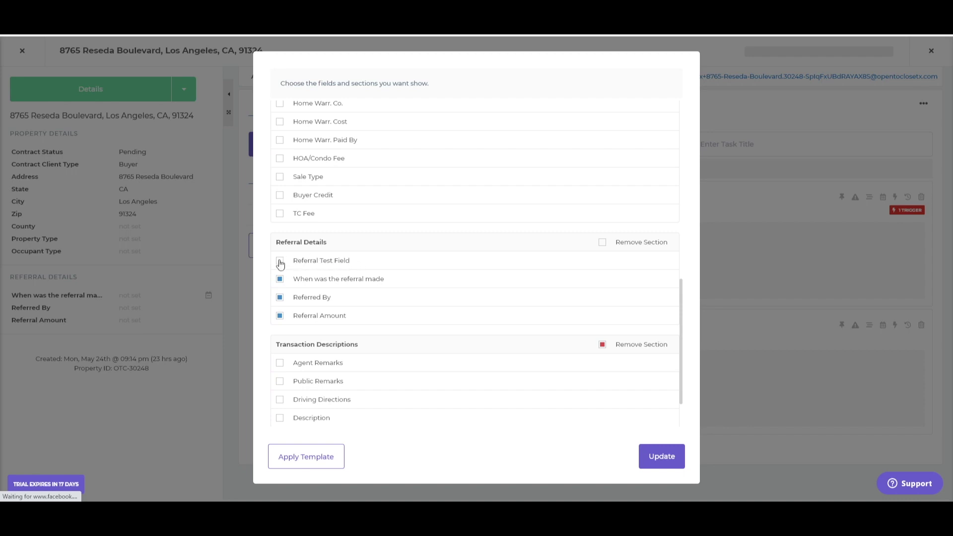
left_click(666, 459)
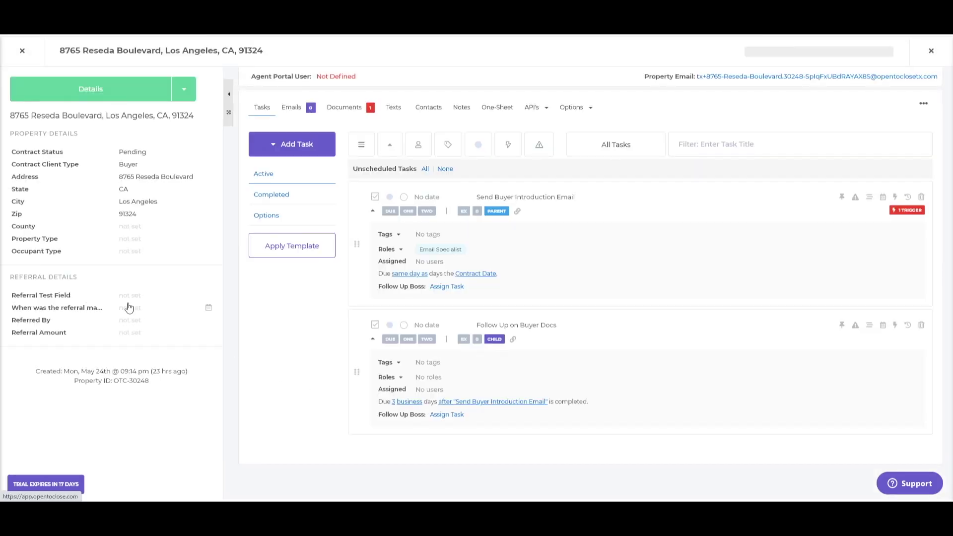